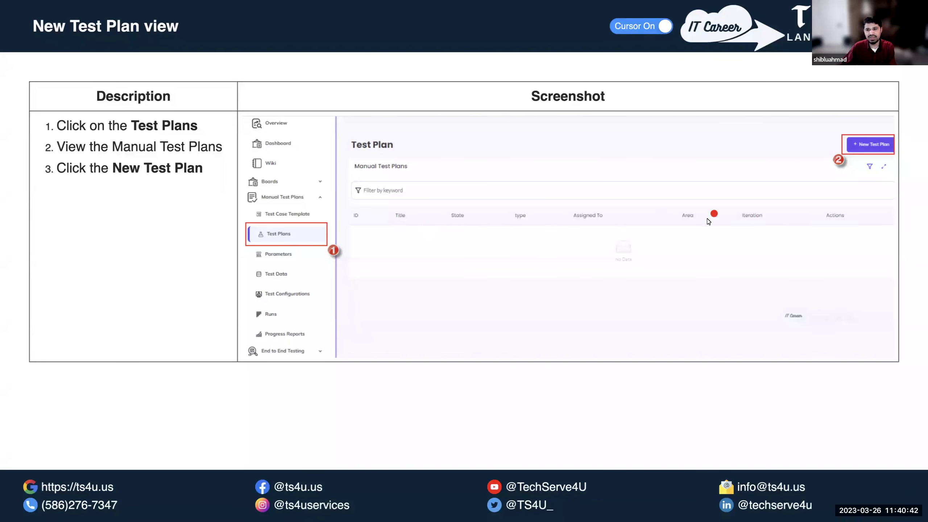
scroll(709, 221, "down", 5)
scroll(668, 241, "down", 1)
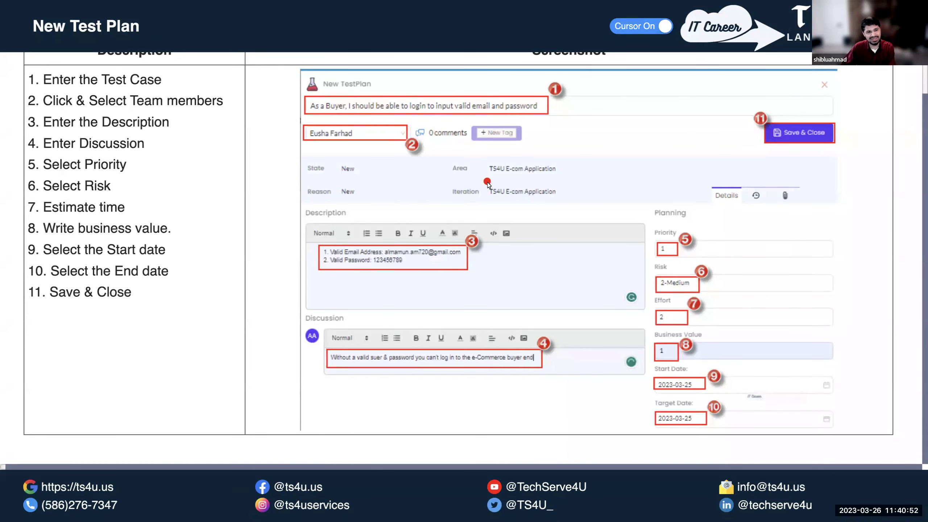
scroll(488, 187, "up", 1)
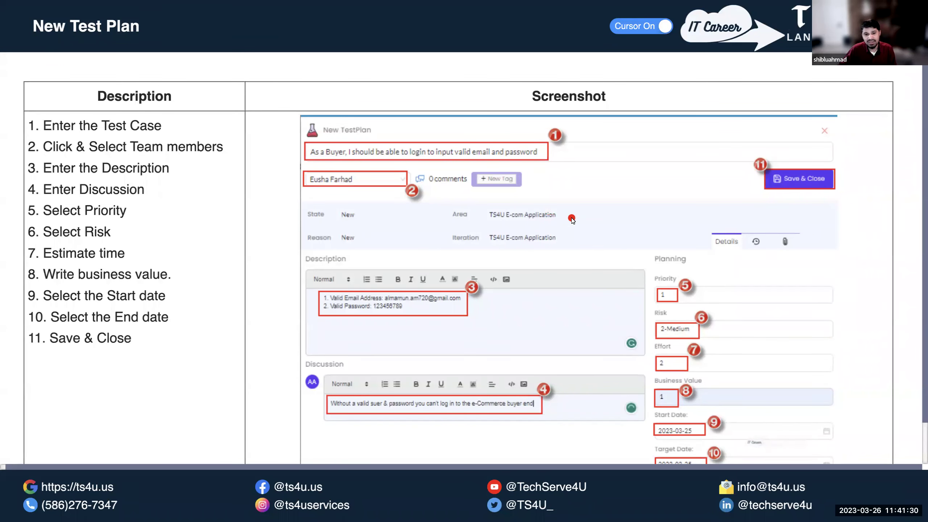
scroll(480, 219, "down", 1)
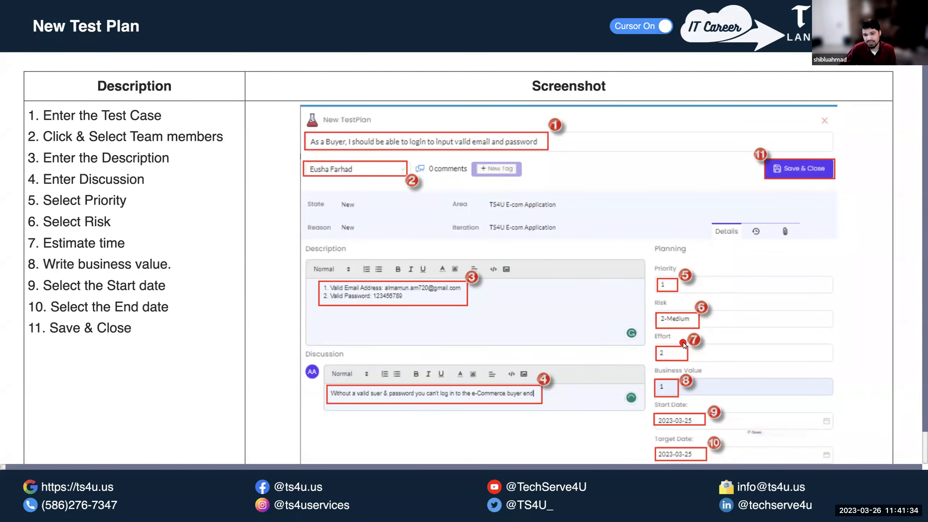
scroll(685, 345, "down", 3)
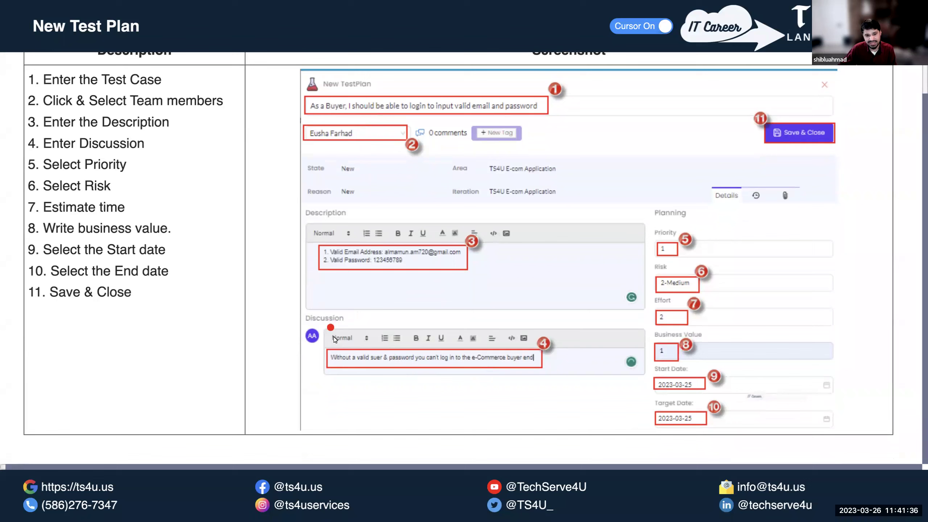
scroll(454, 195, "up", 3)
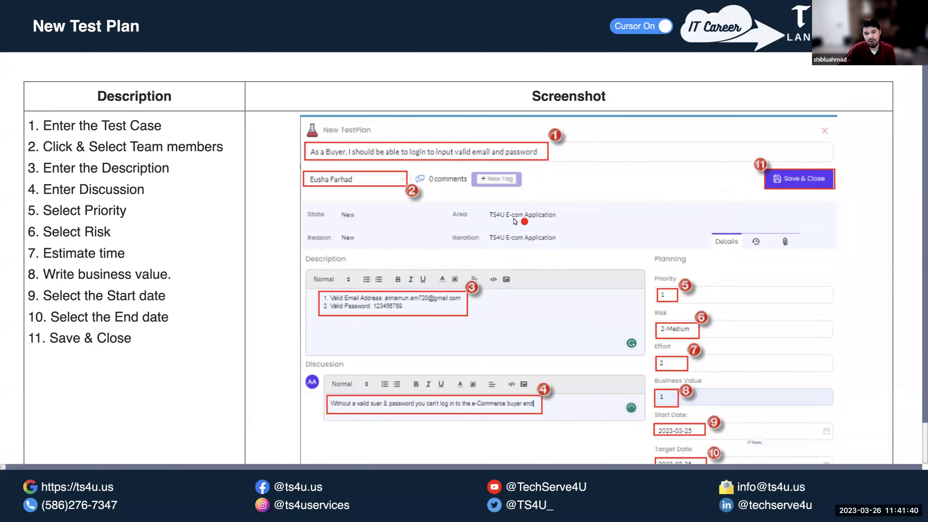
scroll(405, 229, "down", 1)
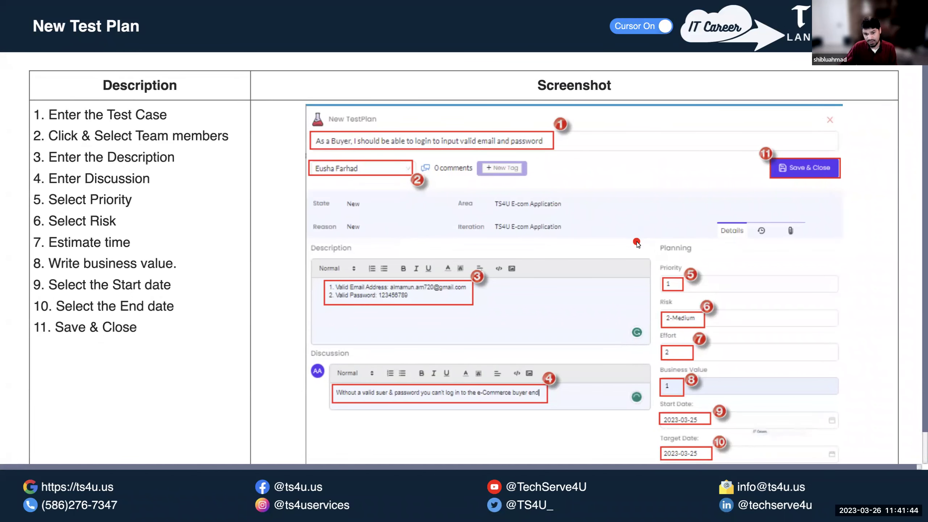
scroll(637, 244, "down", 2)
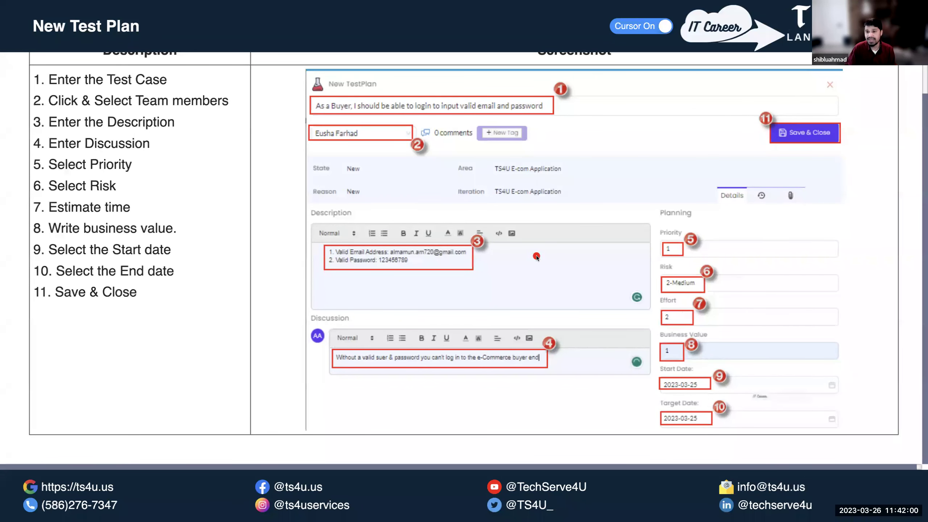
Advance from the New Test Plan form slide to the Positive and Negative test suites slide
key("Right")
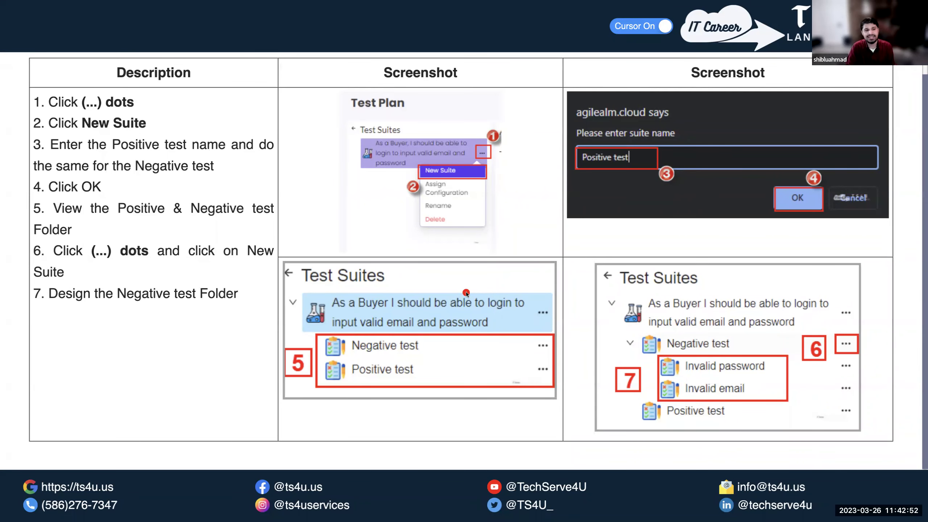
Preview the Test Configurations slide, then step back to the Test Suites slide
key("Right")
key("Left")
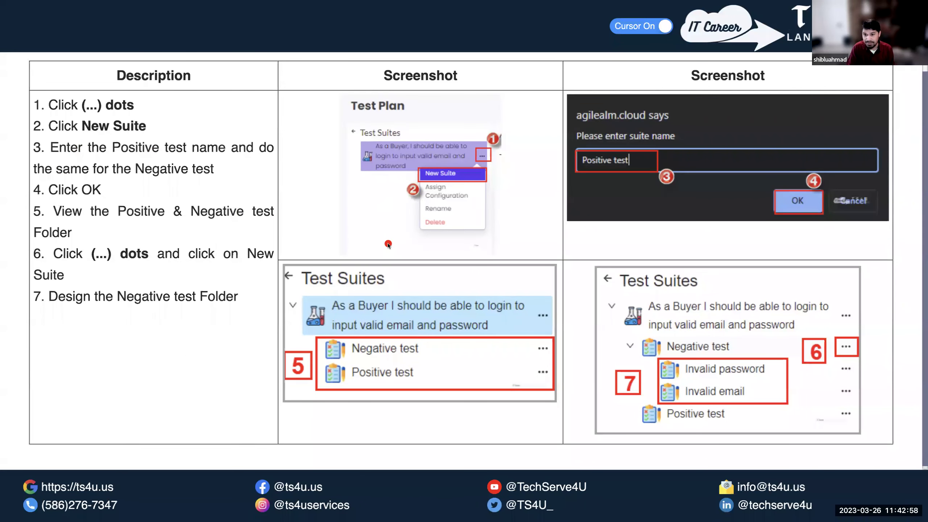
key("Right")
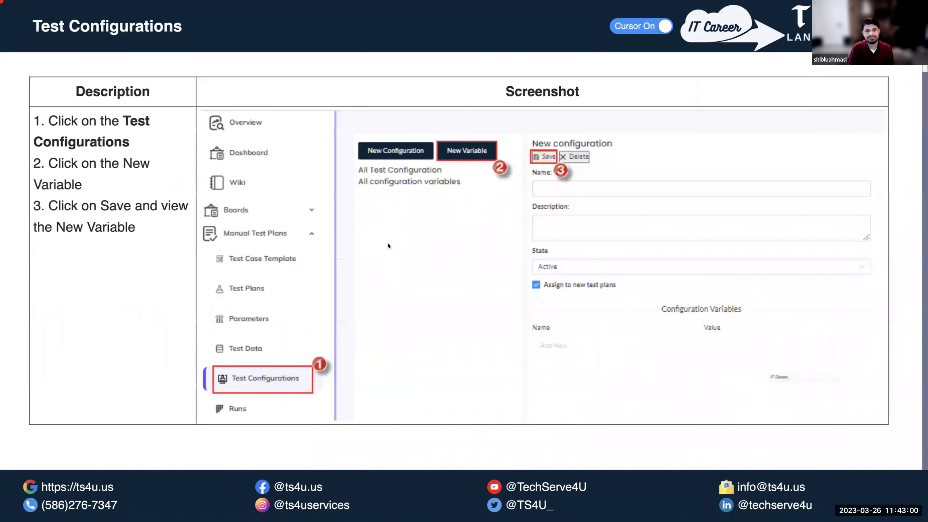